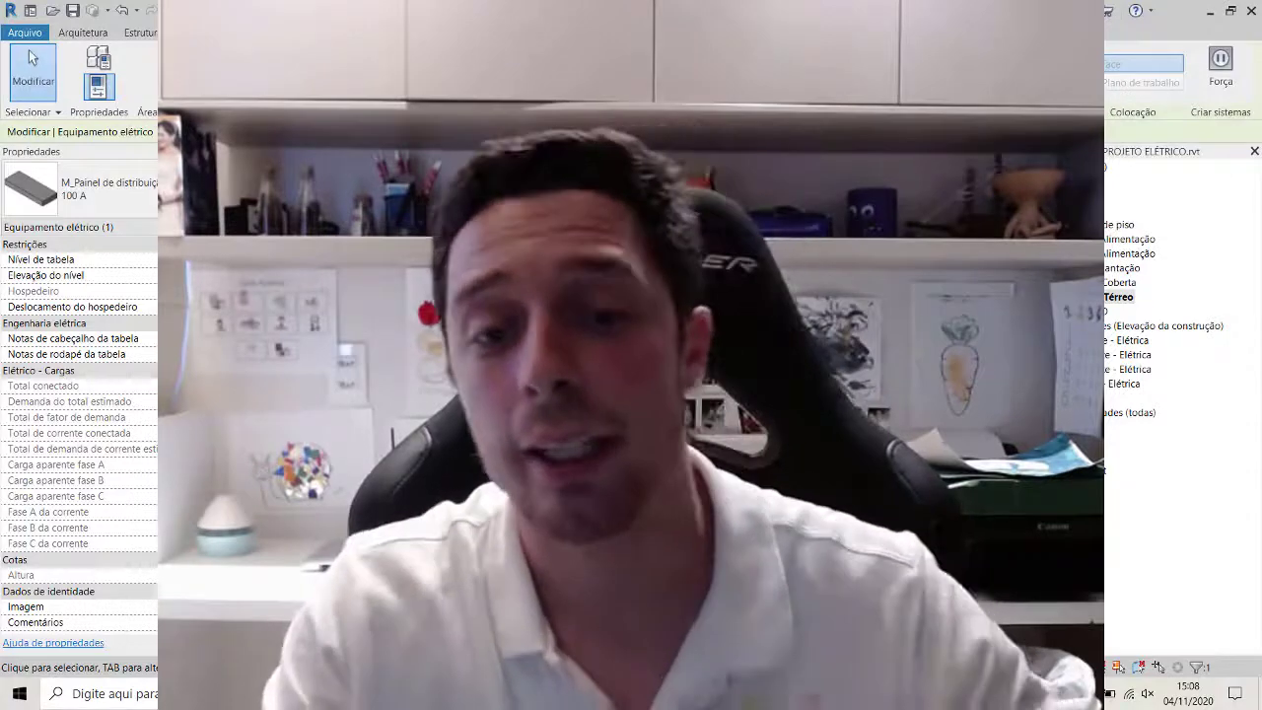
# - Switch from Revit to the Notepad window showing Conteúdo TEÓRICO.txt
pyautogui.hotkey('alt', 'Tab')
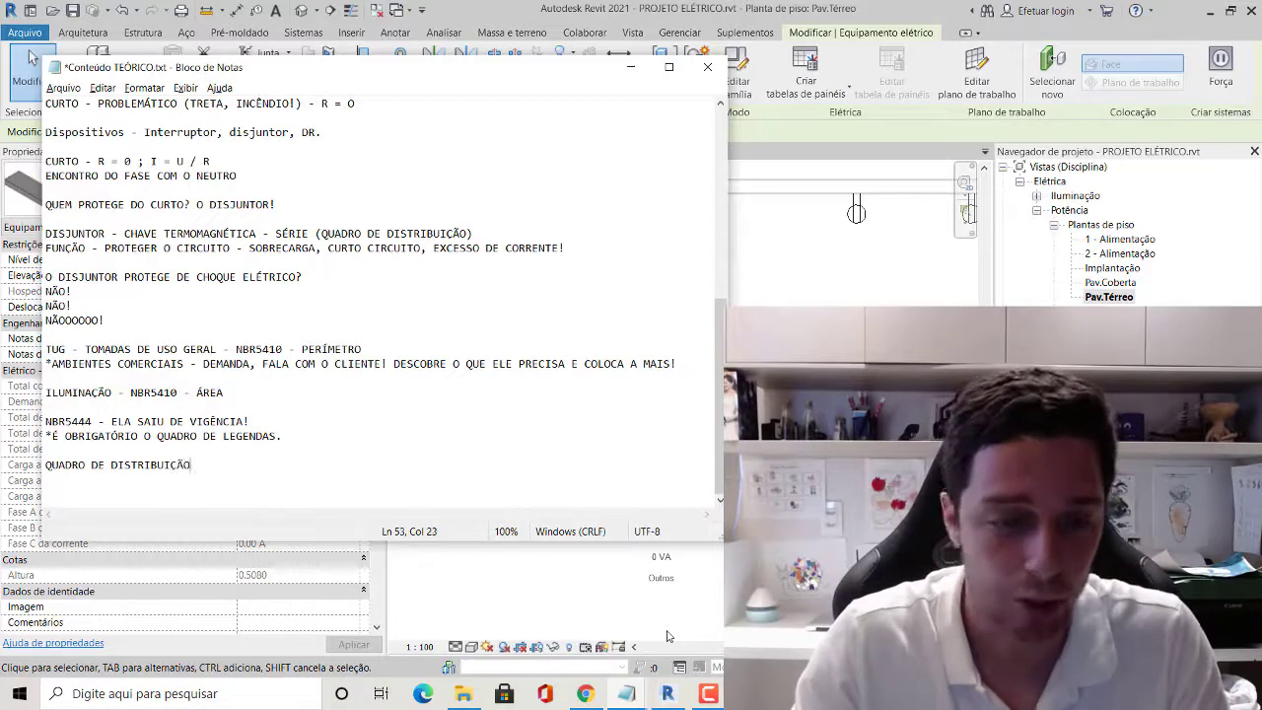
# - Start a new line under 'QUADRO DE DISTRIBUIÇÃO!' for the '*CASINHA DOS DISJUNTORES' note
pyautogui.press('Return')
pyautogui.press('Return')
pyautogui.write('*CASINHA DOS DISJUNTORES*')
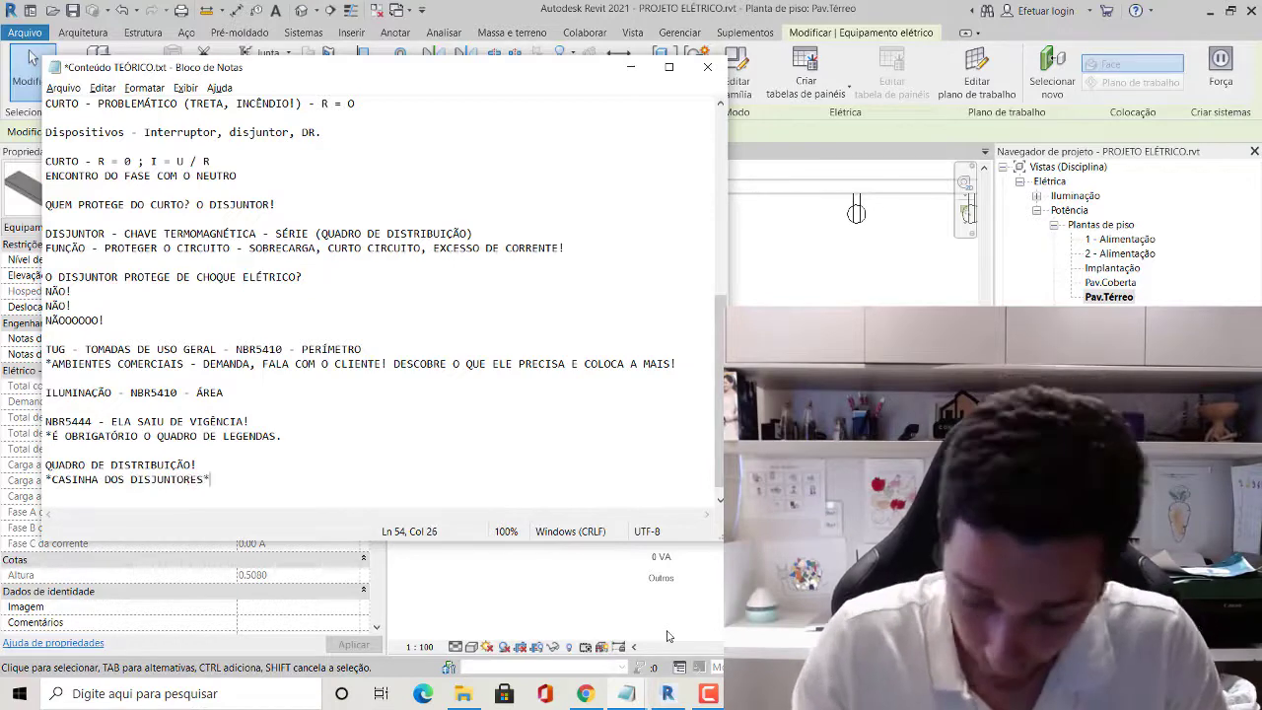
# - Complete '*CASINHA DOS DISJUNTORES*' and add 'DR - PROTEGE O USUÁRIO - DE CHOQUE ELÉTRICO' below
pyautogui.press('Return')
pyautogui.press('Return')
pyautogui.write('DR - PROTEGE O USUÁRIO - DE CHOQUE ELÉTRICO!')
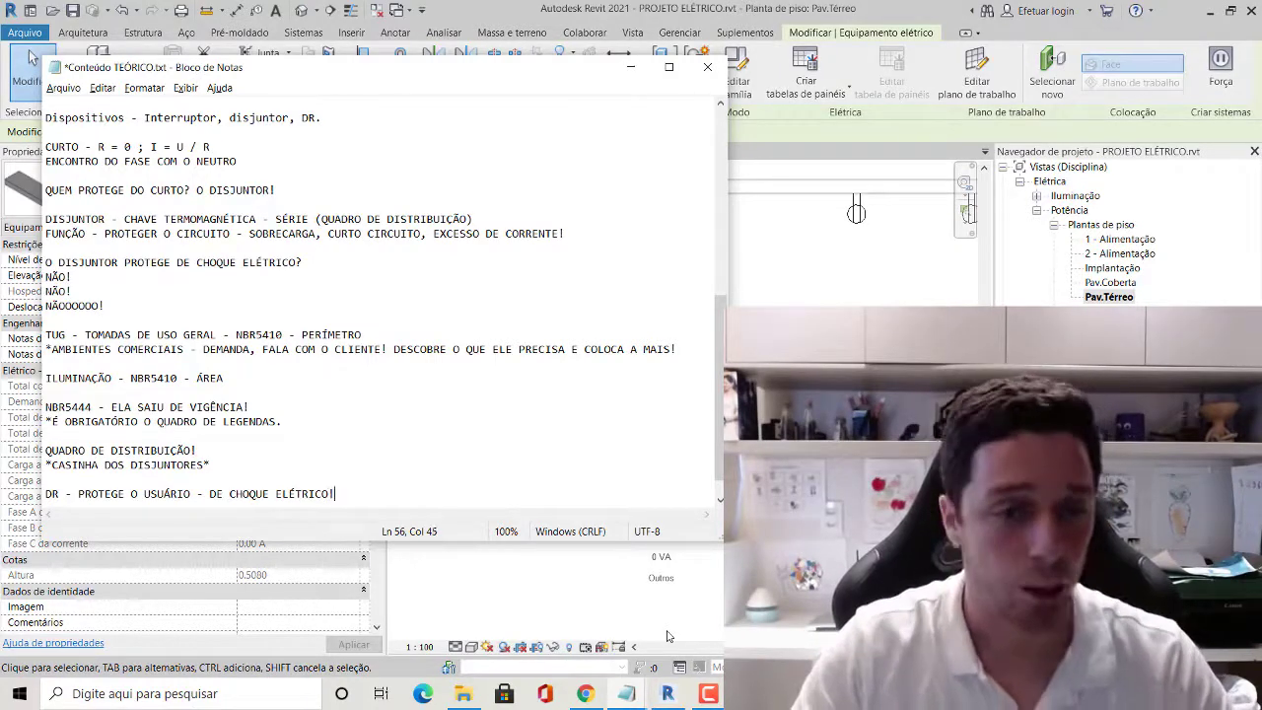
# - Add the line 'DPS - DISPOSITIVO CONTRA SURTO DE TENSÃO!' beneath the DR note
pyautogui.press('Return')
pyautogui.write('d')
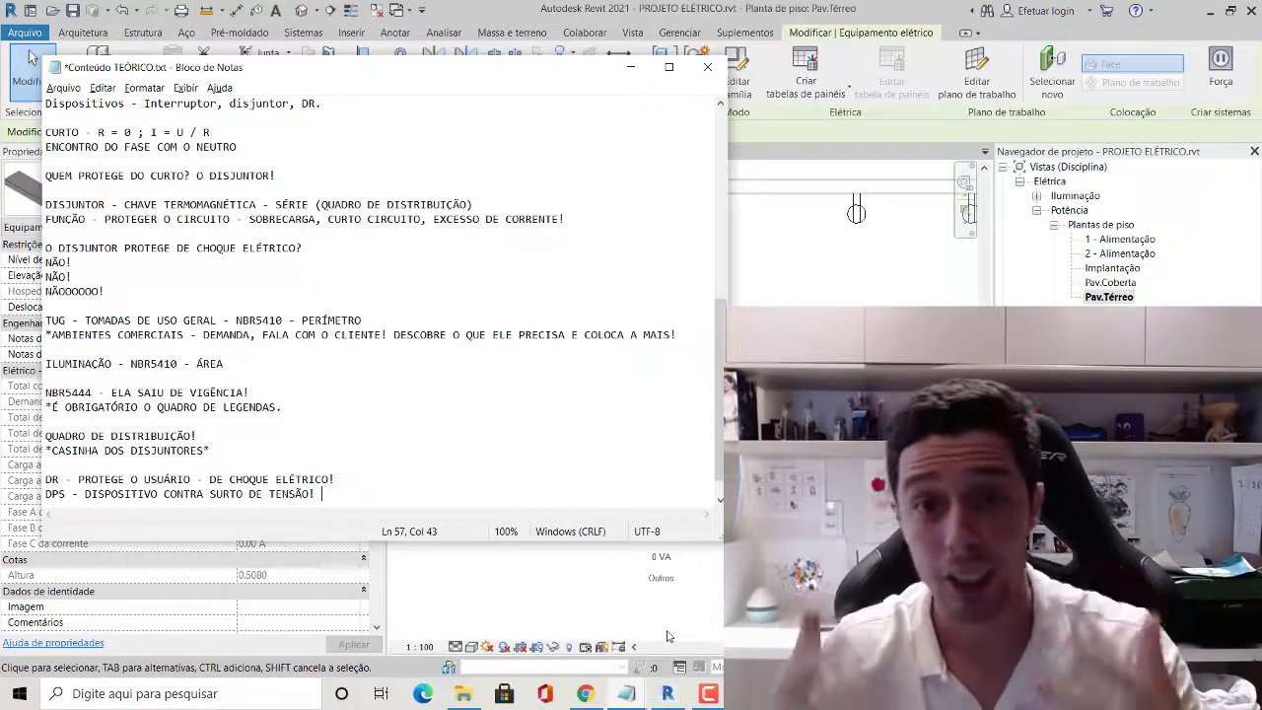
# - Add the grounding line '*ATERRAMENTO!' directly beneath the DPS note
pyautogui.scroll(-1, 429, 388)
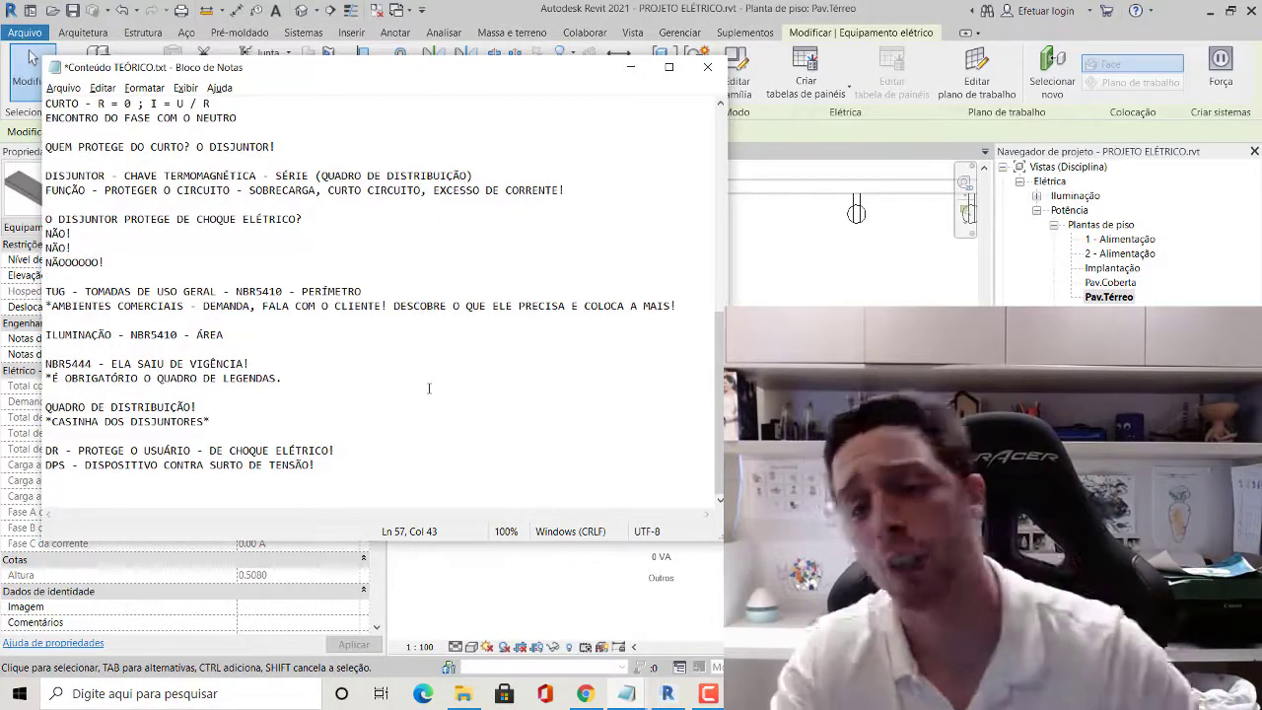
pyautogui.press('Return')
pyautogui.press('Return')
pyautogui.write('*ATERRAMENTO!')
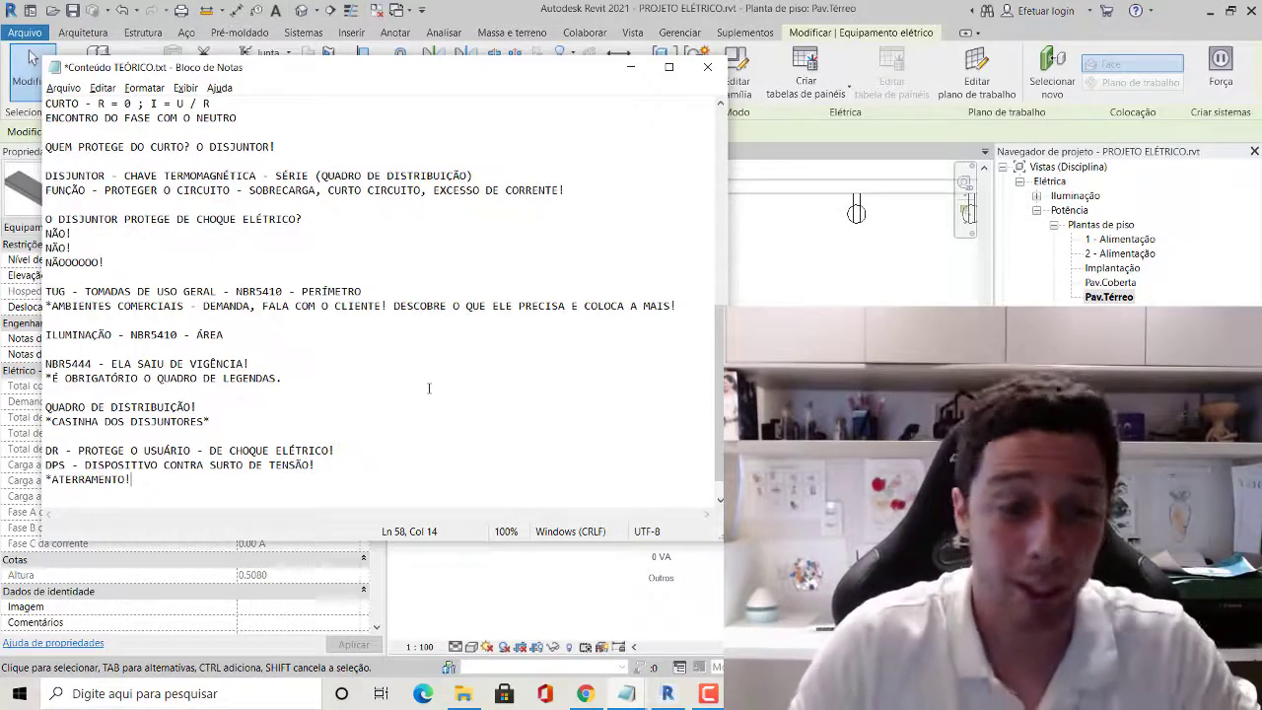
# - Leave blank lines after '*ATERRAMENTO!' and scroll through the file to review the notes
pyautogui.press('Return')
pyautogui.press('Return')
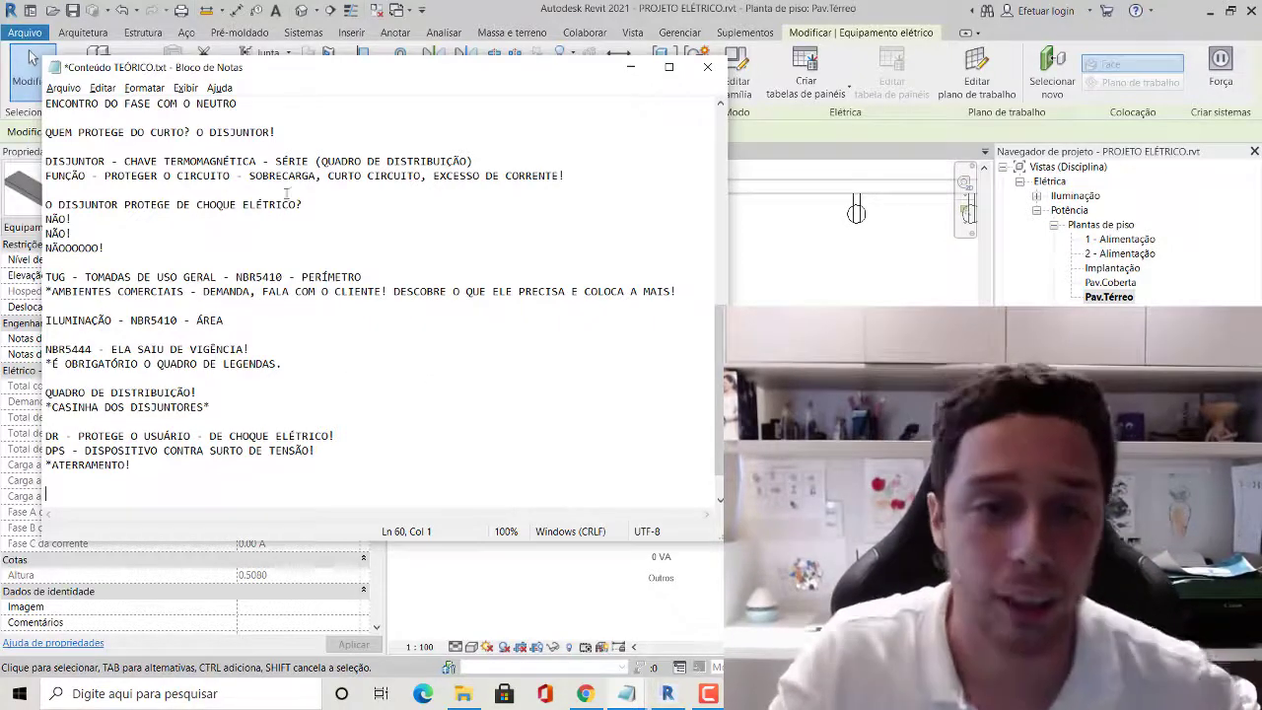
pyautogui.scroll(6, 429, 388)
pyautogui.scroll(5, 358, 284)
pyautogui.scroll(-5, 358, 284)
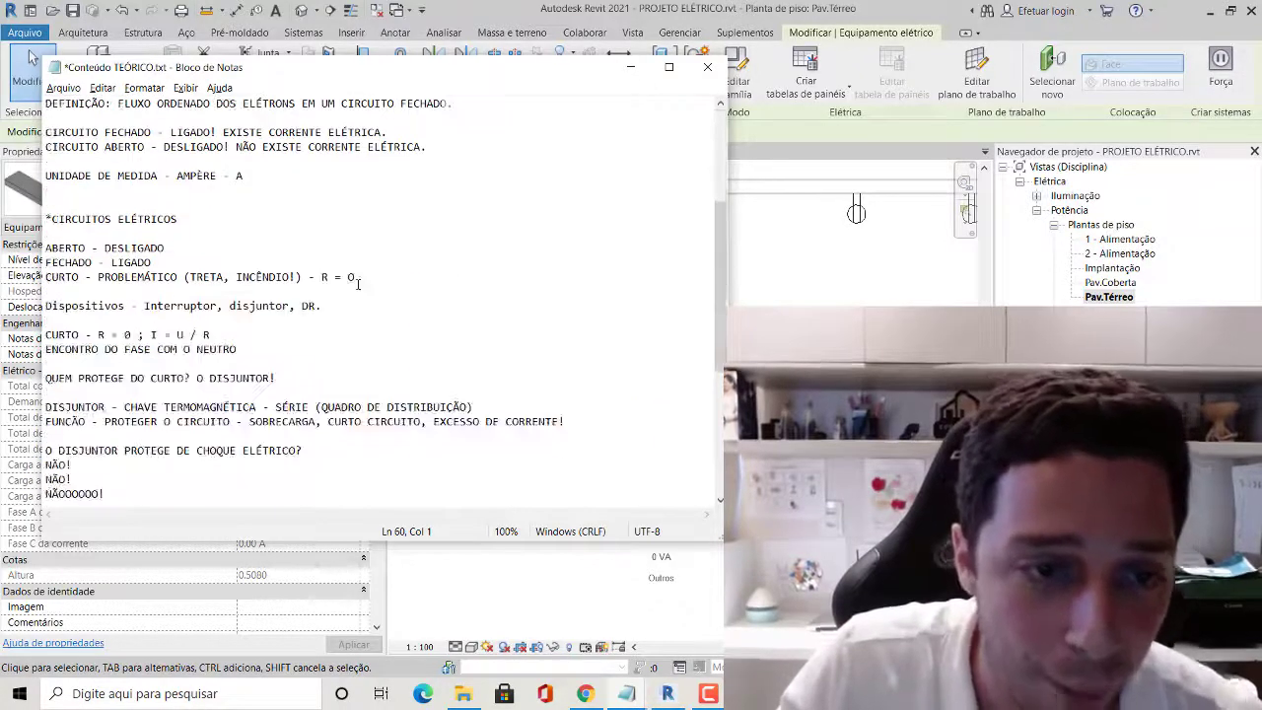
pyautogui.scroll(-6, 358, 284)
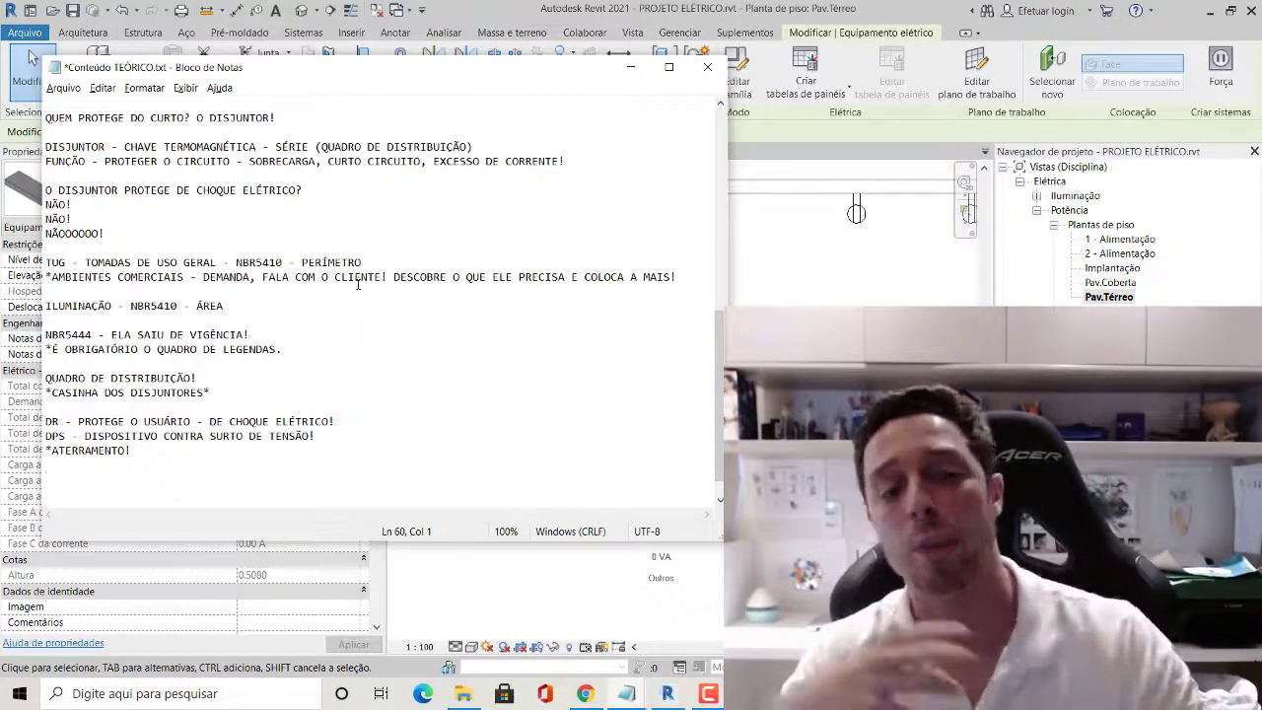